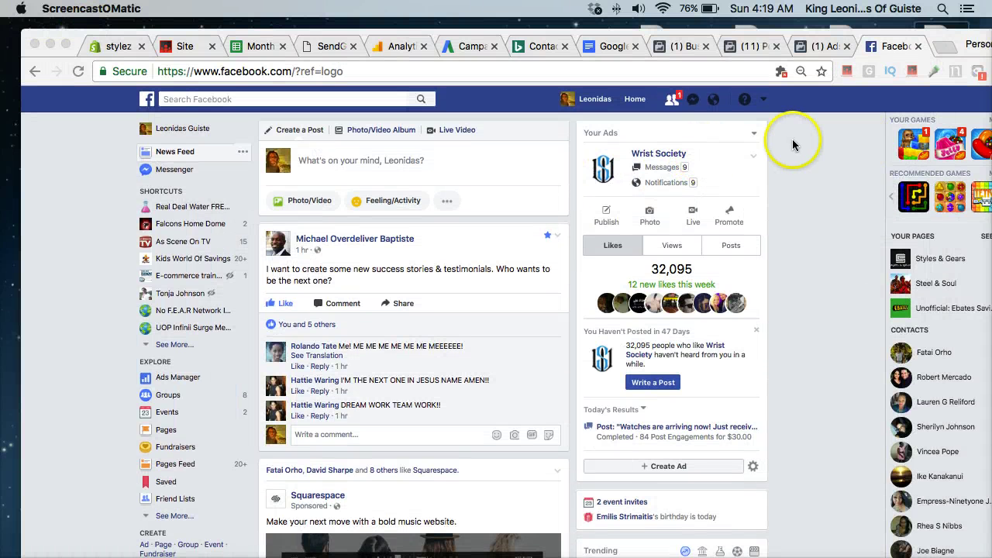
- Load my.smartmember.com in a new Chrome tab to reach the My Memberships sites list
click(939, 49)
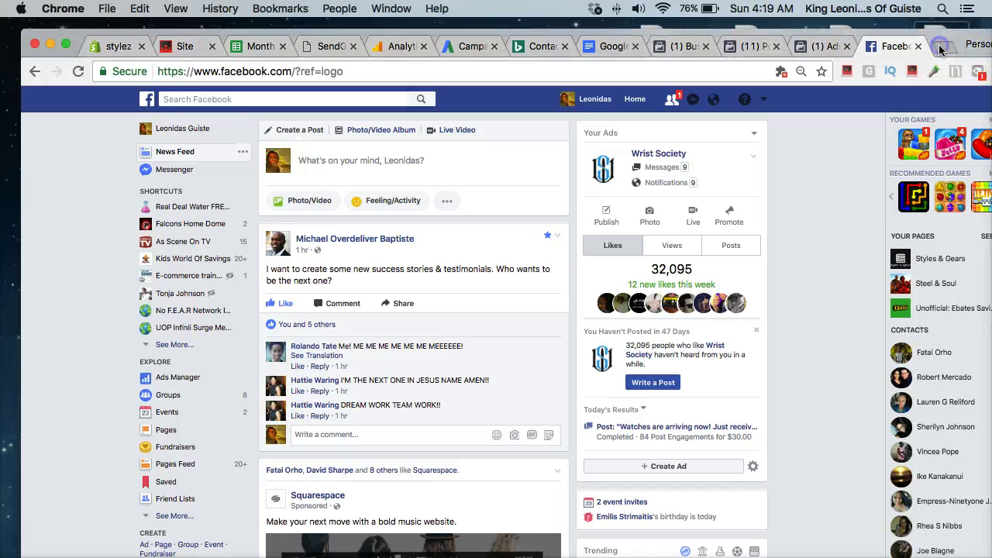
click(941, 48)
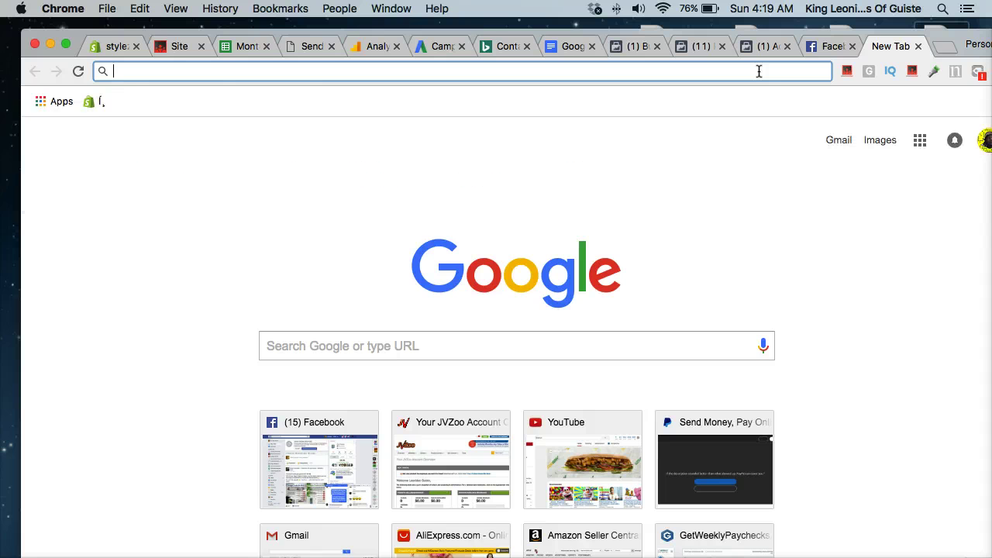
text(my)
key(Return)
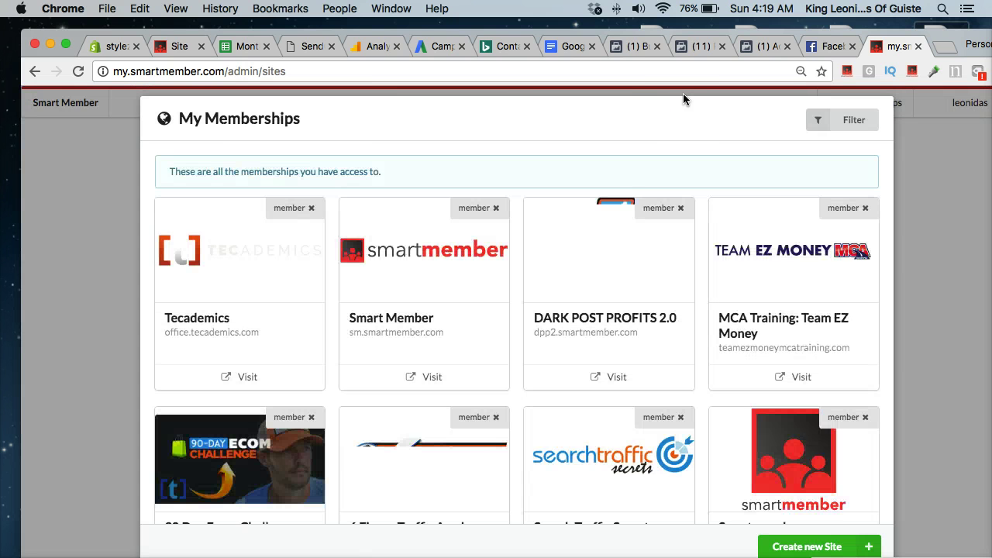
click(665, 121)
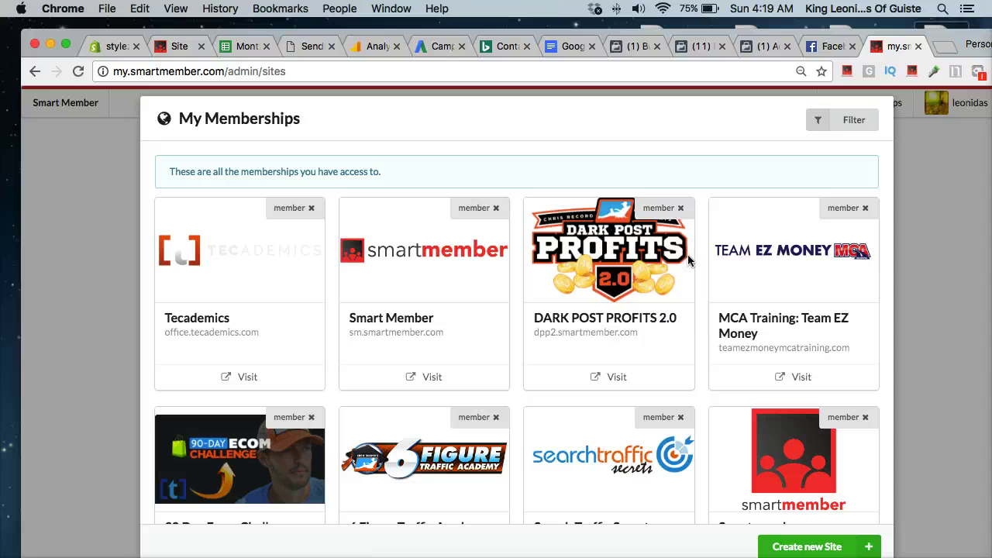
scroll(354, 330, down, 1)
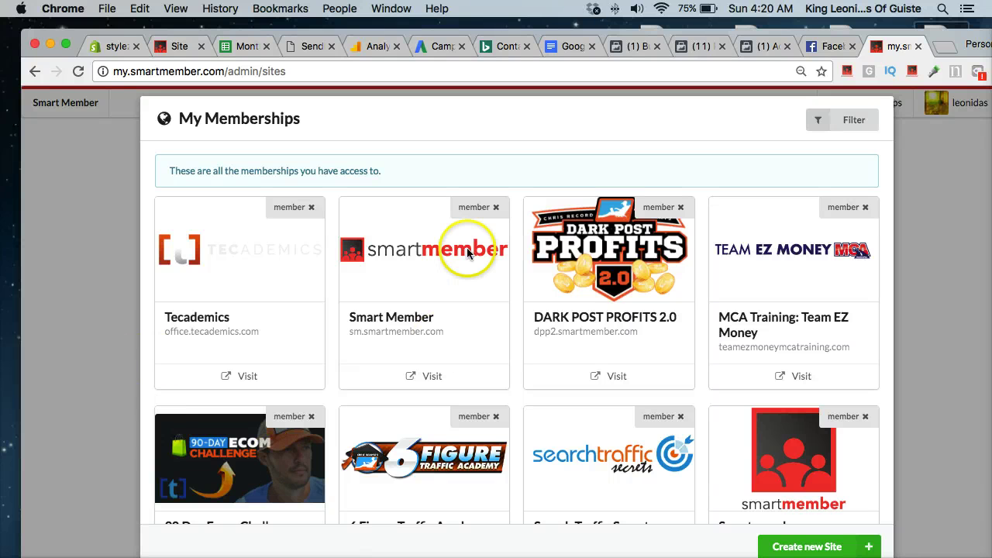
scroll(432, 287, down, 5)
scroll(349, 233, down, 3)
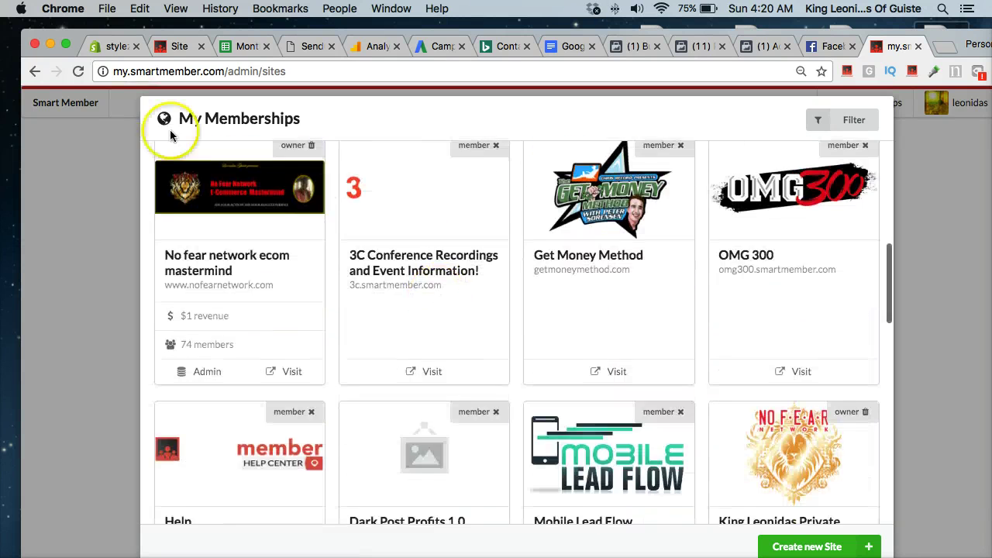
scroll(284, 144, up, 8)
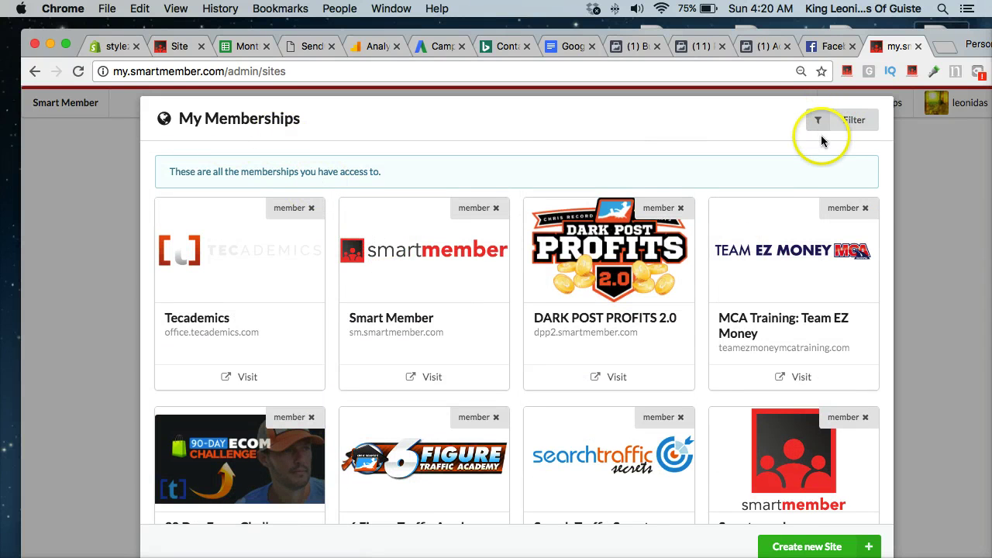
click(837, 119)
click(843, 180)
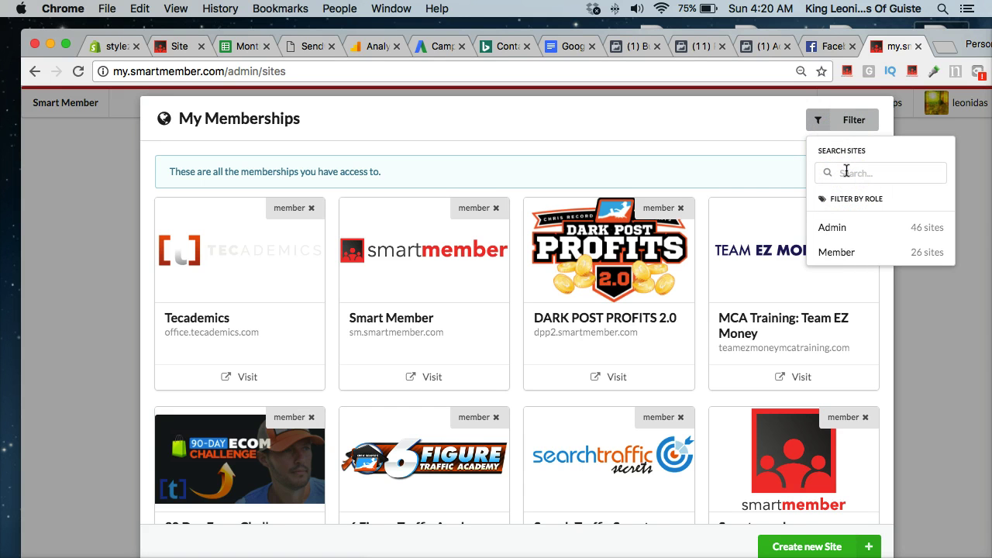
click(846, 171)
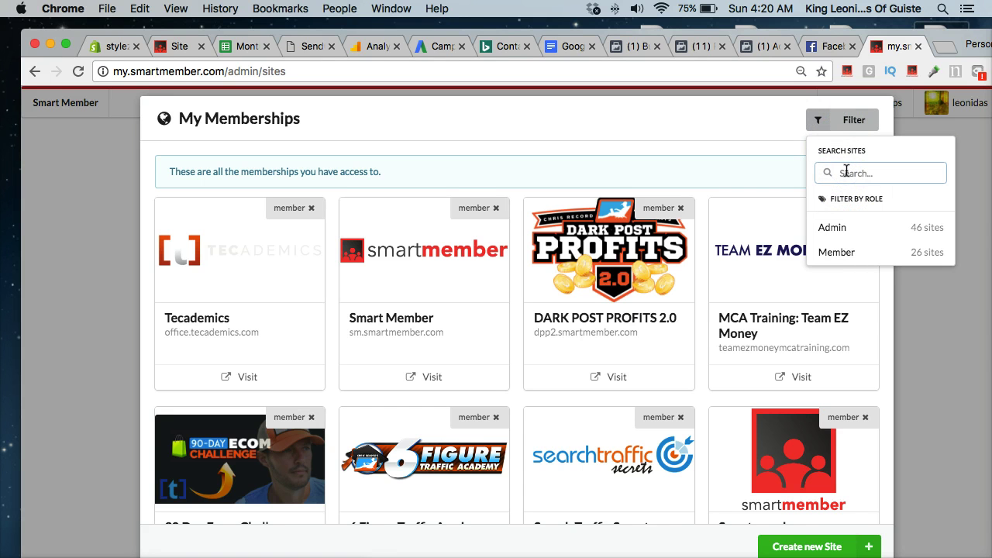
click(899, 346)
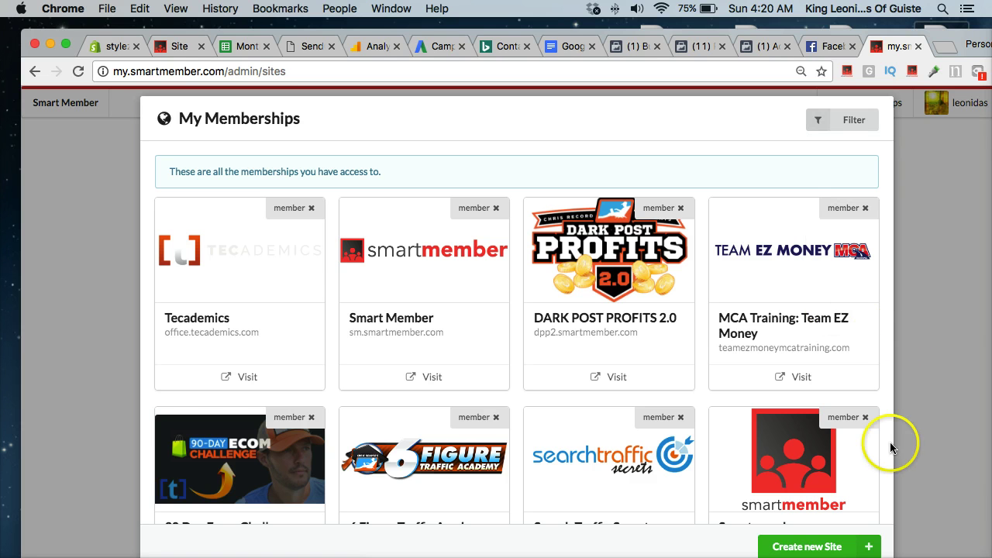
click(943, 338)
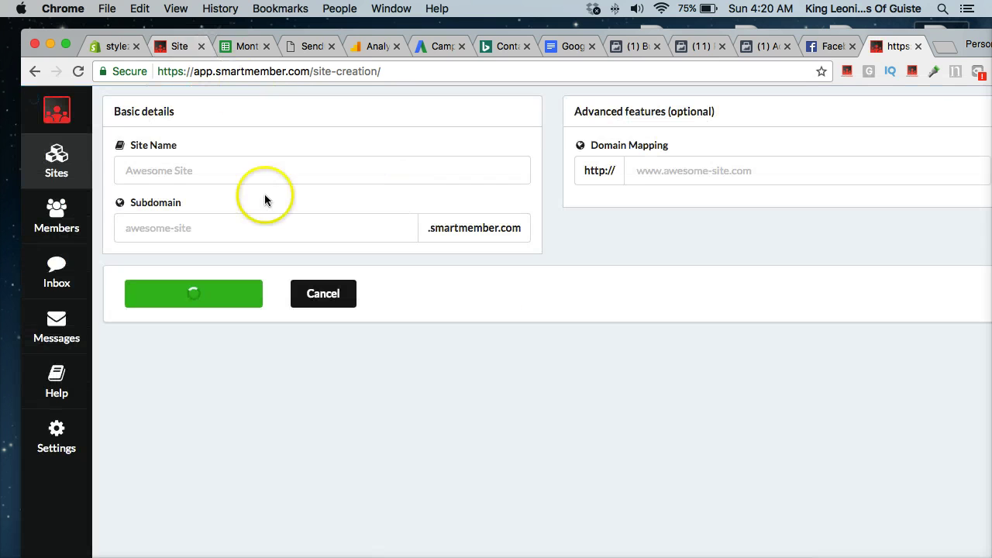
- Name the new site 'test training' (subdomain test-training) and save it
click(183, 168)
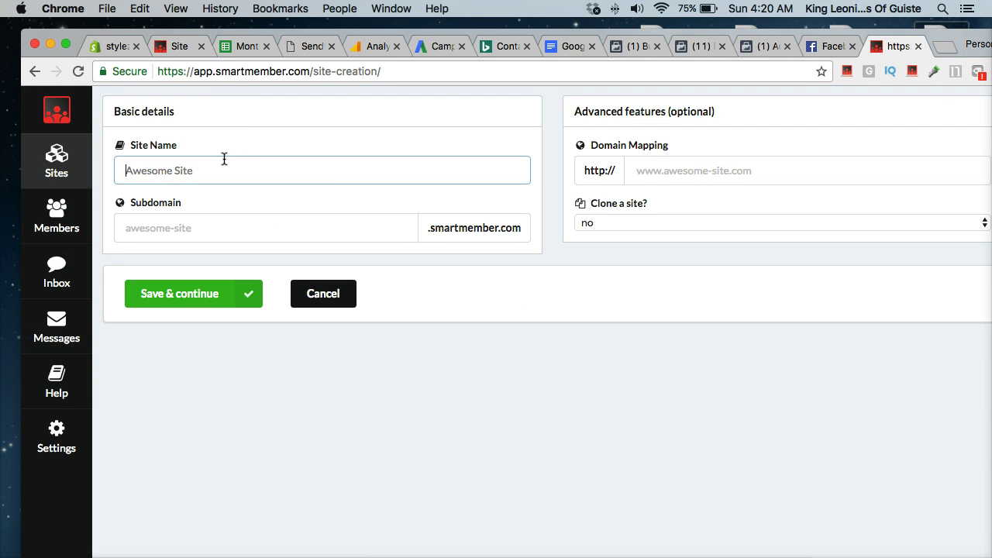
text(test training)
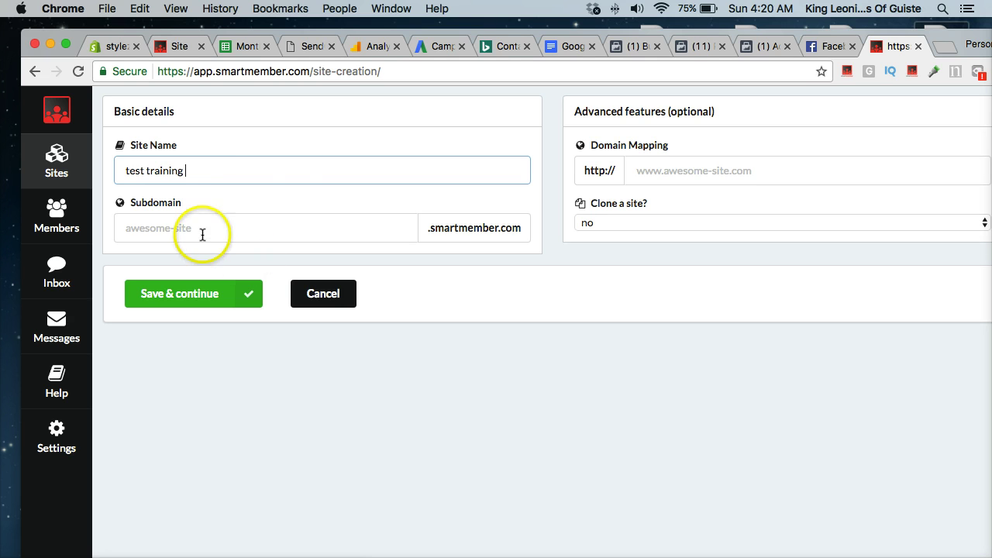
click(177, 297)
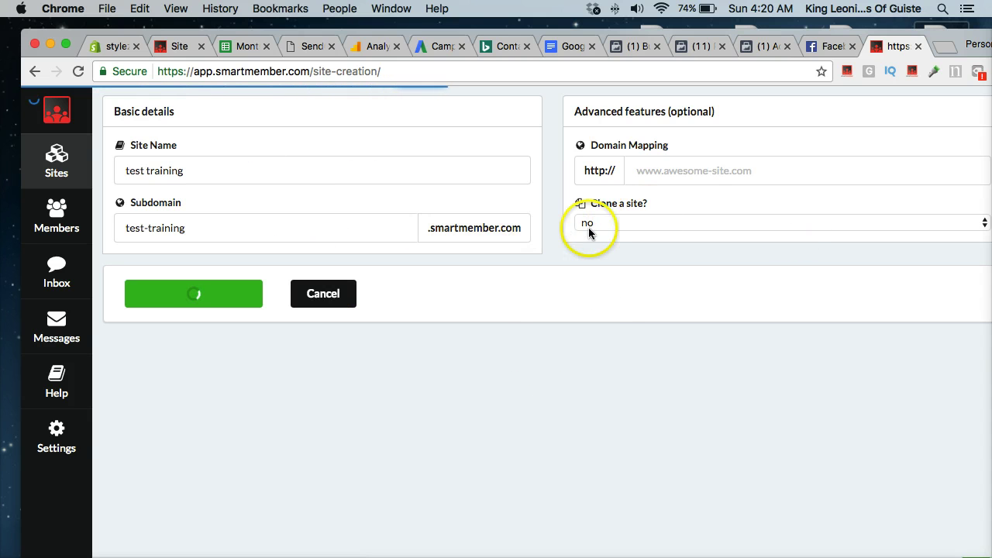
- Go from the test training site dashboard to its empty Bridge Pages list
click(248, 210)
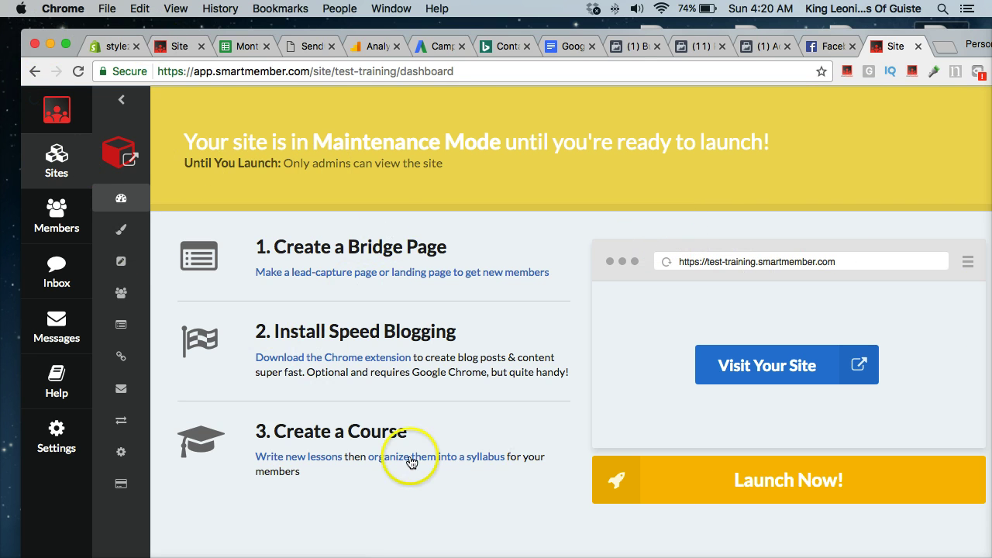
scroll(232, 303, down, 1)
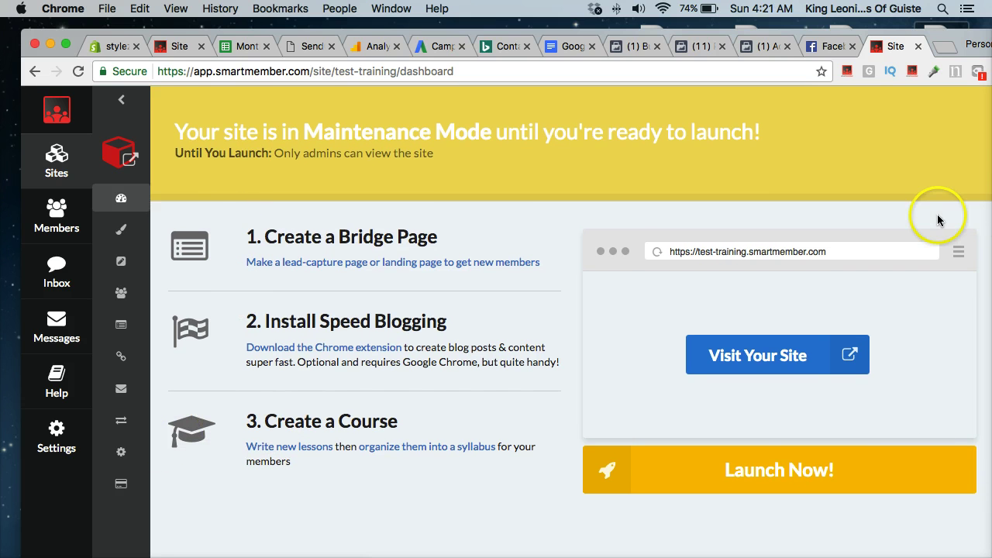
scroll(941, 217, up, 1)
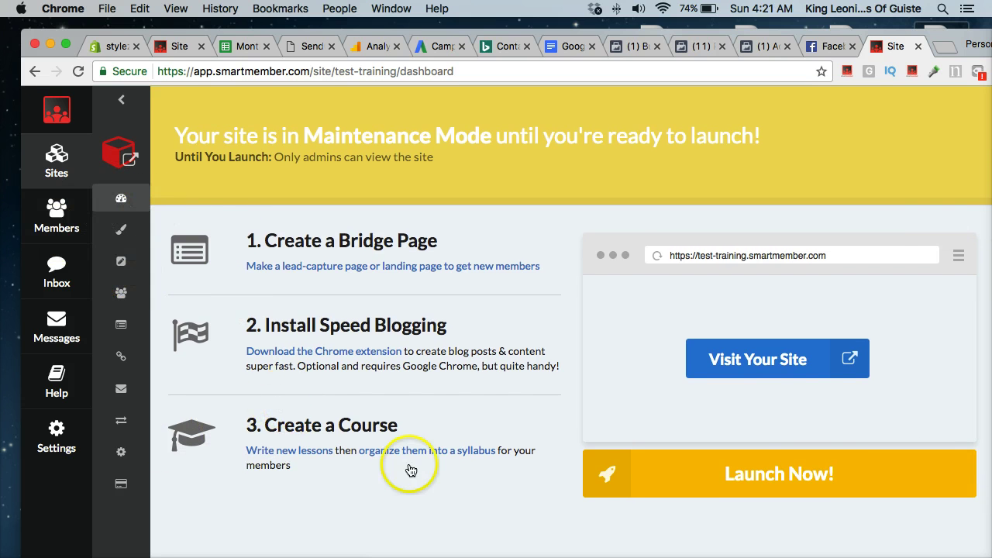
scroll(791, 458, down, 1)
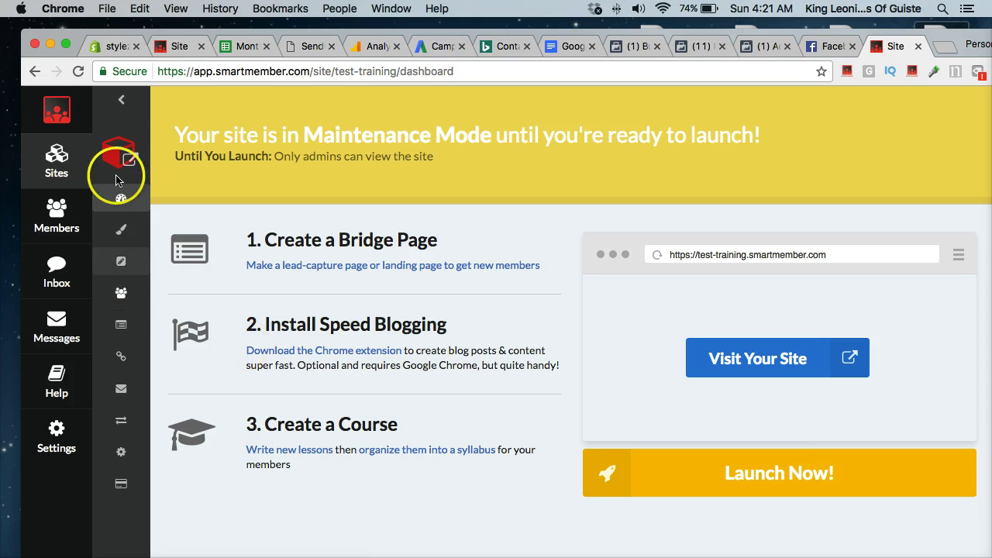
click(122, 327)
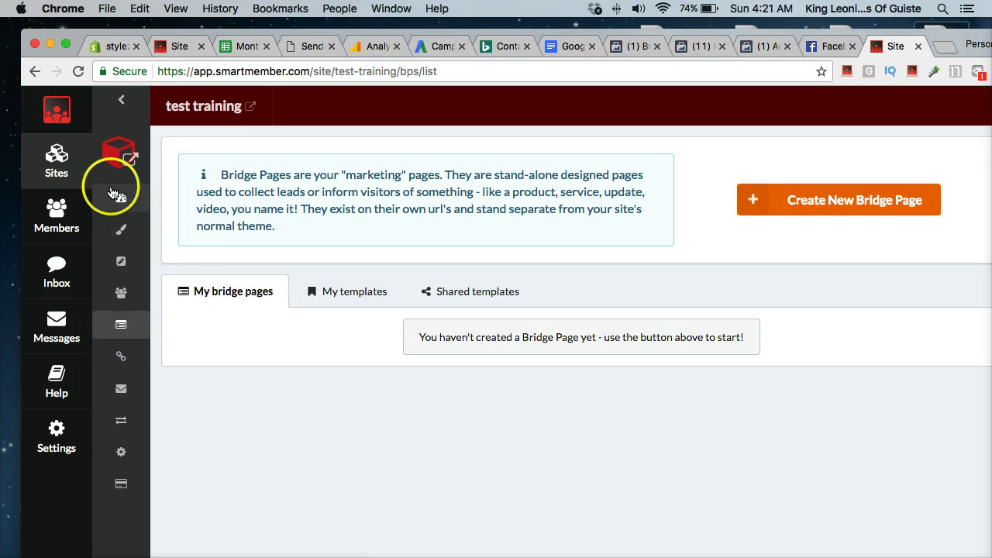
- Find Sendgrid in the Apps & Integrations library and open its setup instructions
click(130, 429)
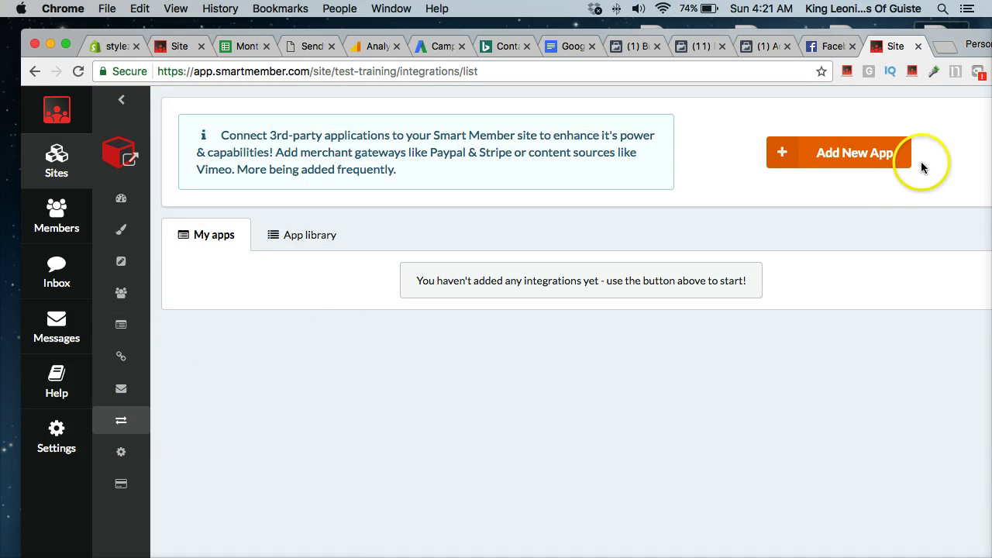
click(790, 163)
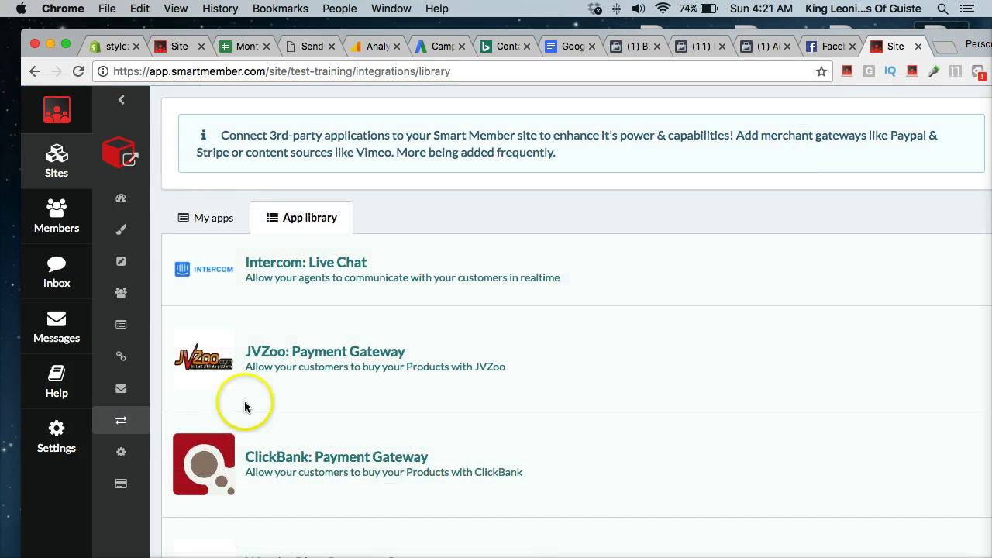
scroll(254, 392, down, 3)
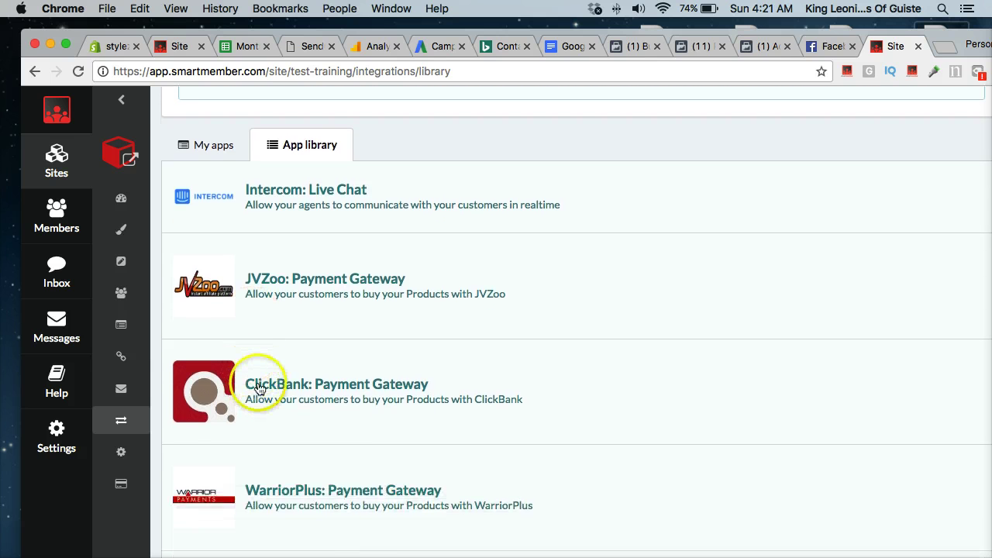
scroll(255, 388, down, 10)
scroll(260, 389, down, 7)
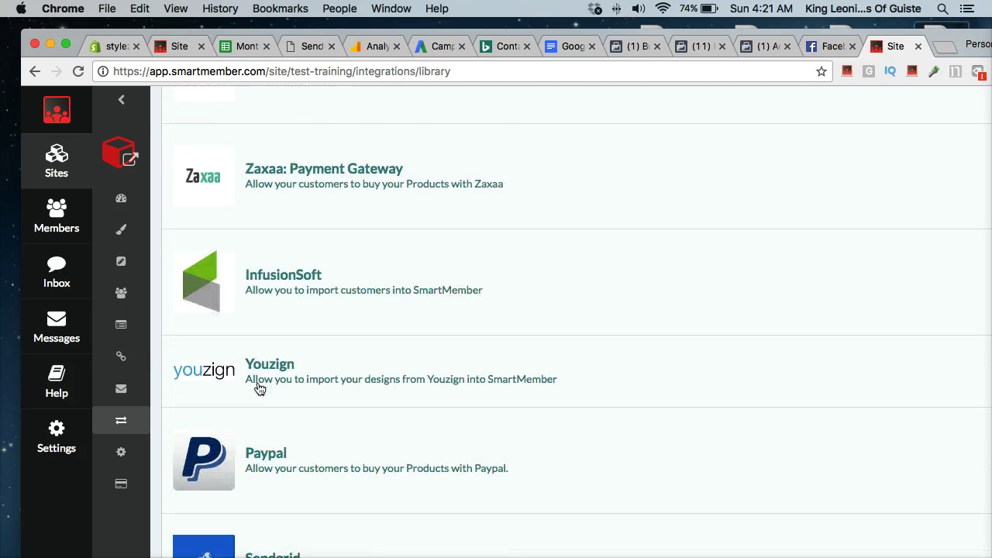
scroll(297, 392, down, 5)
click(254, 447)
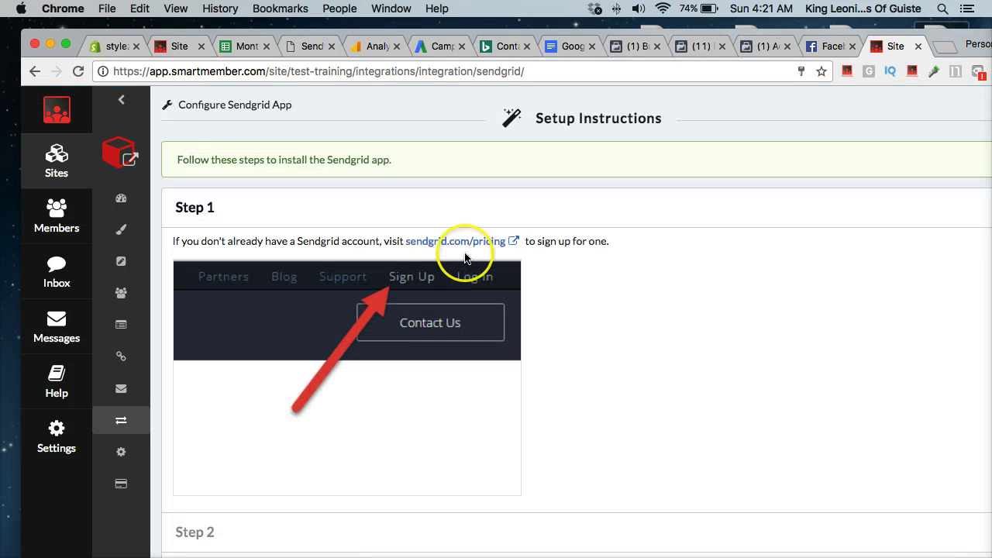
scroll(361, 334, down, 4)
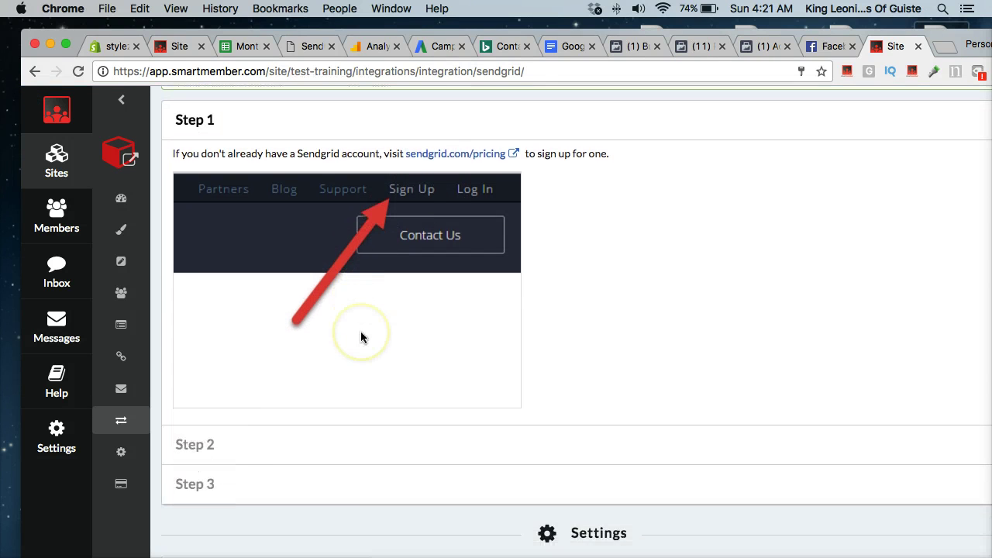
scroll(413, 201, up, 3)
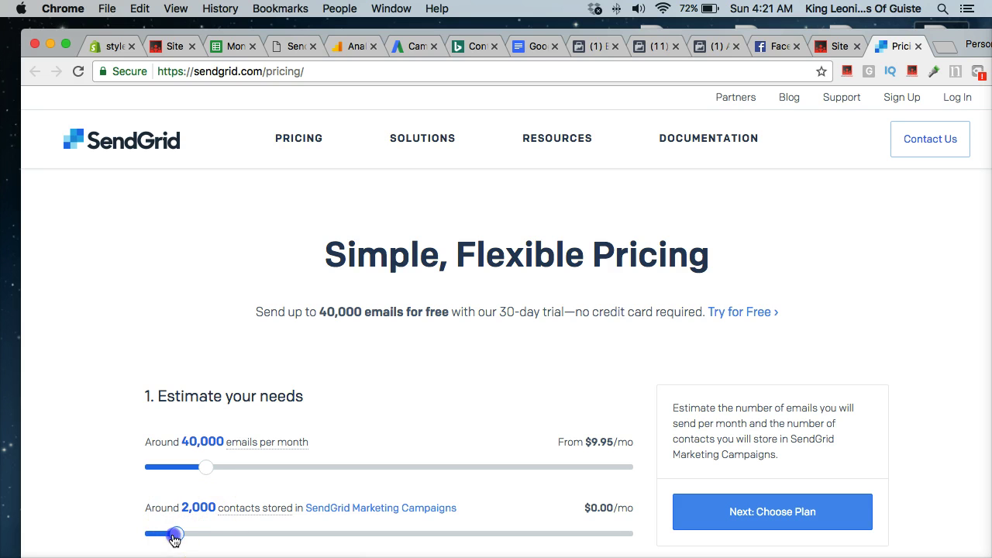
- Set the SendGrid pricing sliders to 40,000 contacts and 250,000 emails per month
drag(178, 541, 191, 540)
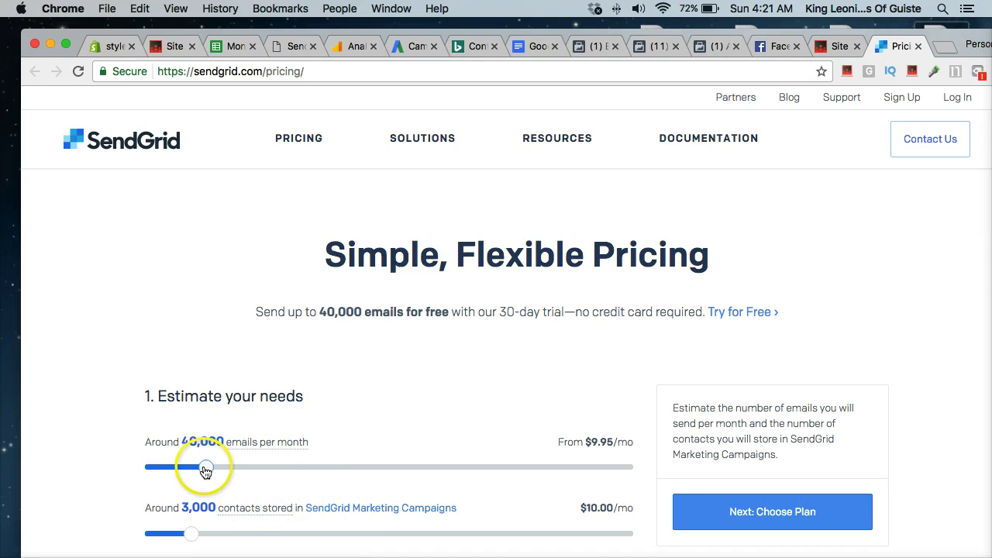
click(207, 469)
mouse_move(198, 469)
mouse_down()
mouse_move(143, 467)
mouse_move(260, 476)
mouse_move(205, 472)
mouse_up()
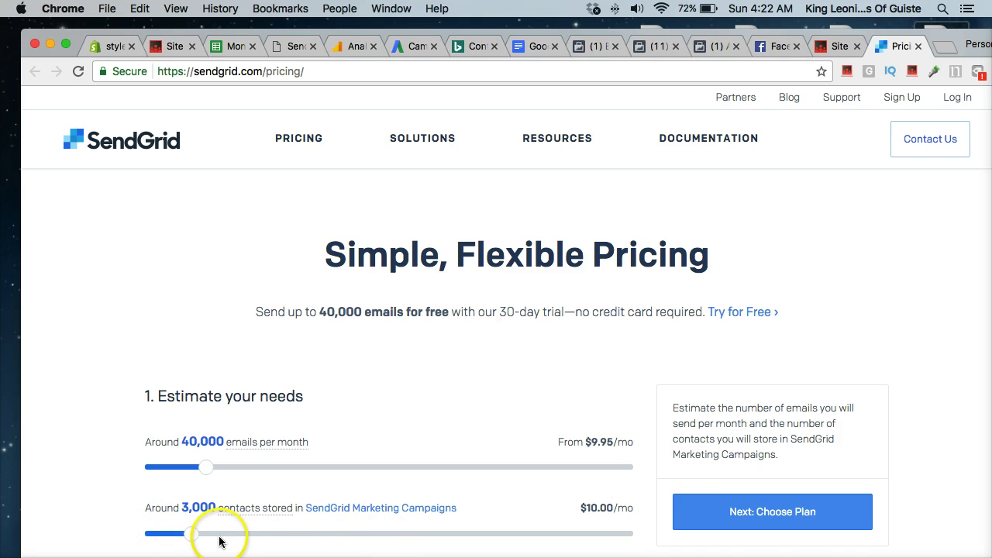
click(177, 534)
drag(174, 540, 166, 539)
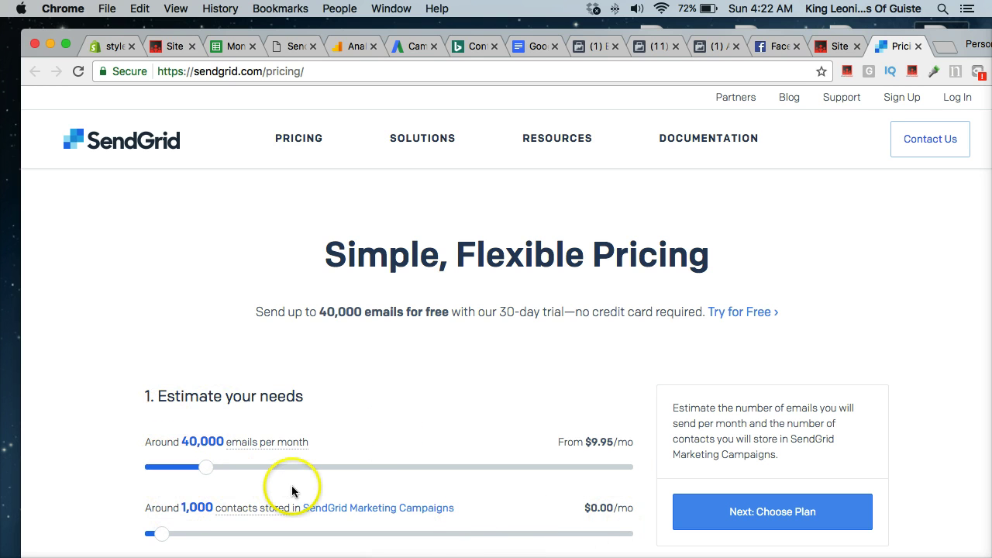
drag(152, 536, 404, 543)
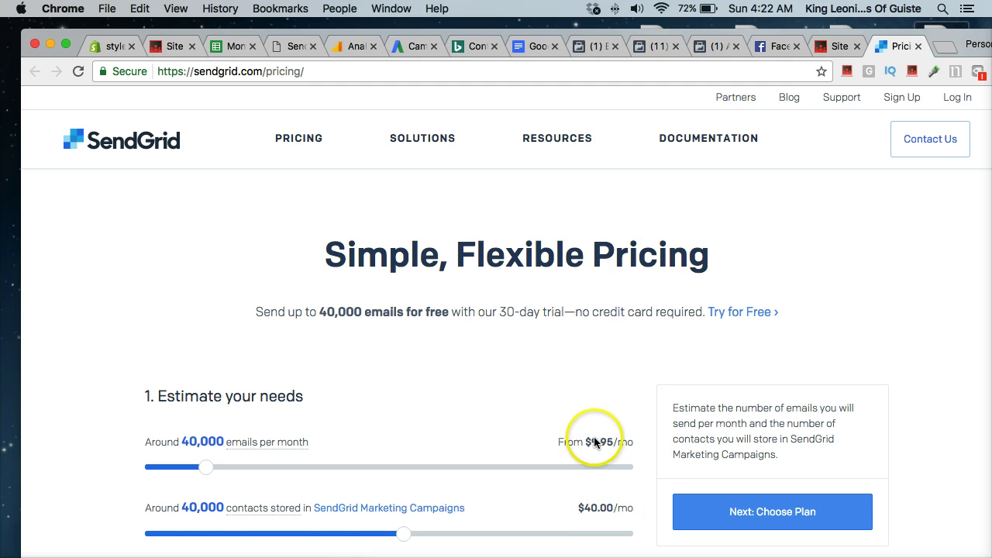
click(204, 468)
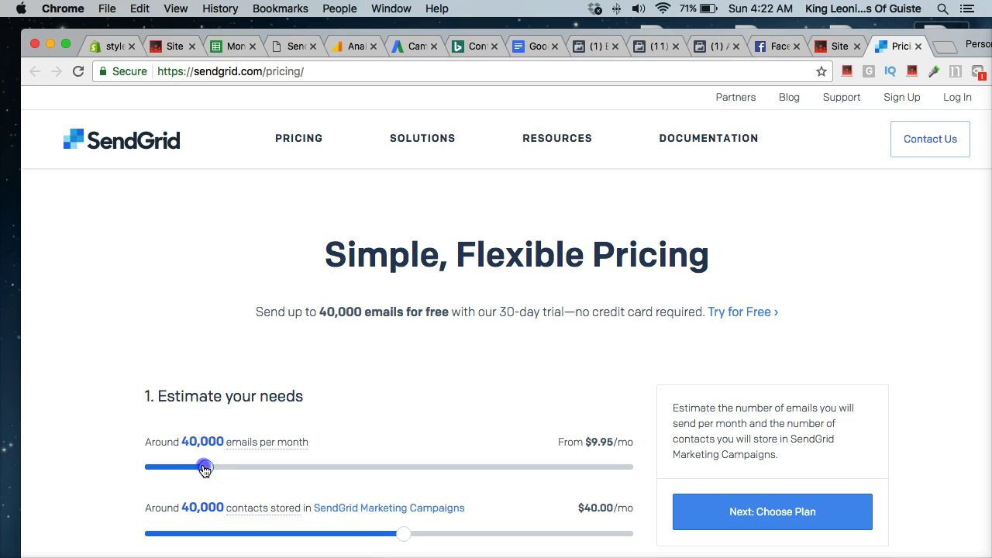
drag(205, 469, 274, 468)
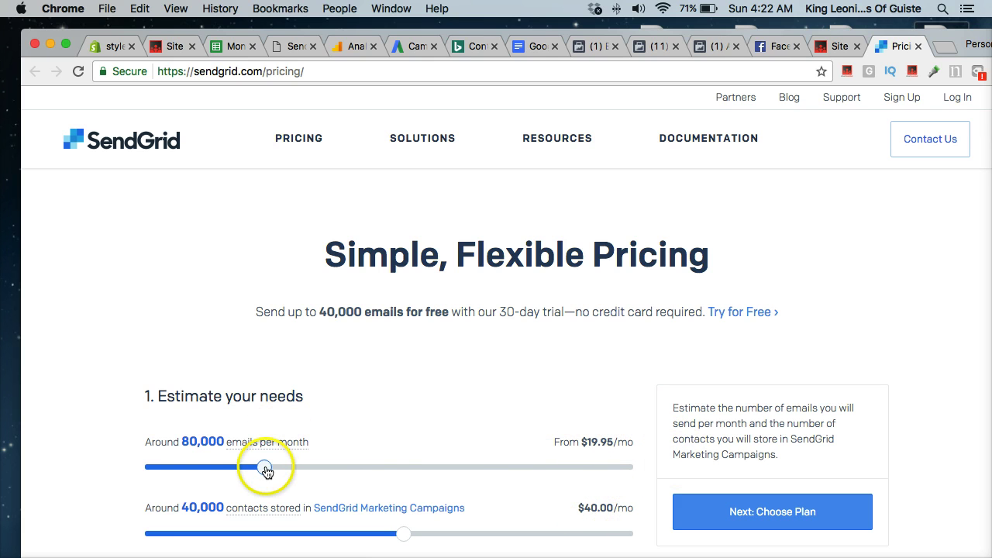
drag(265, 468, 348, 469)
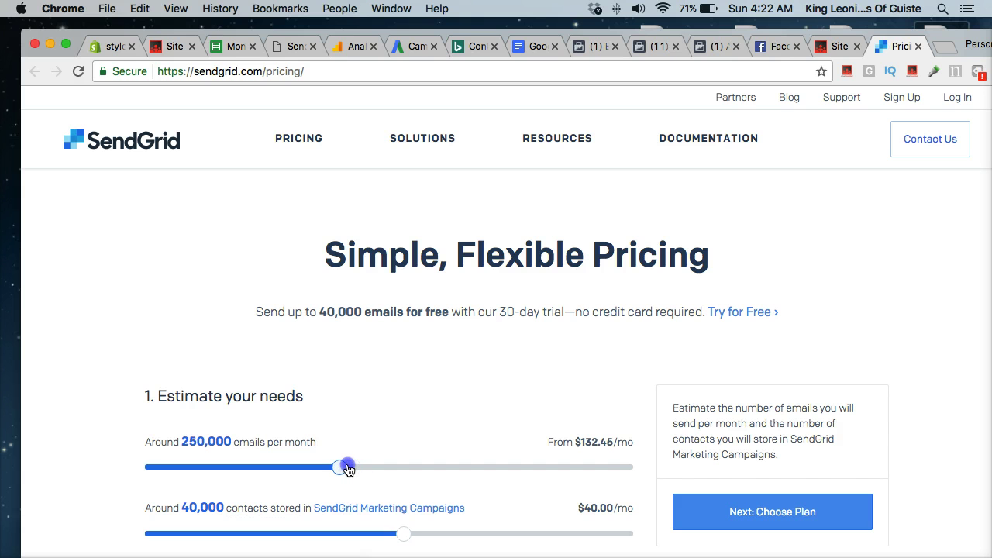
key(super+space)
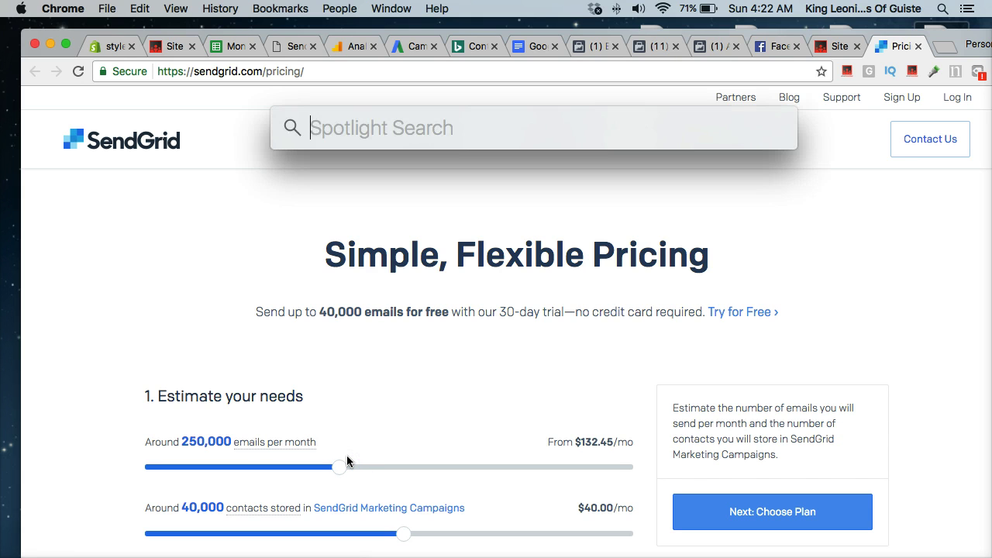
text(4*4)
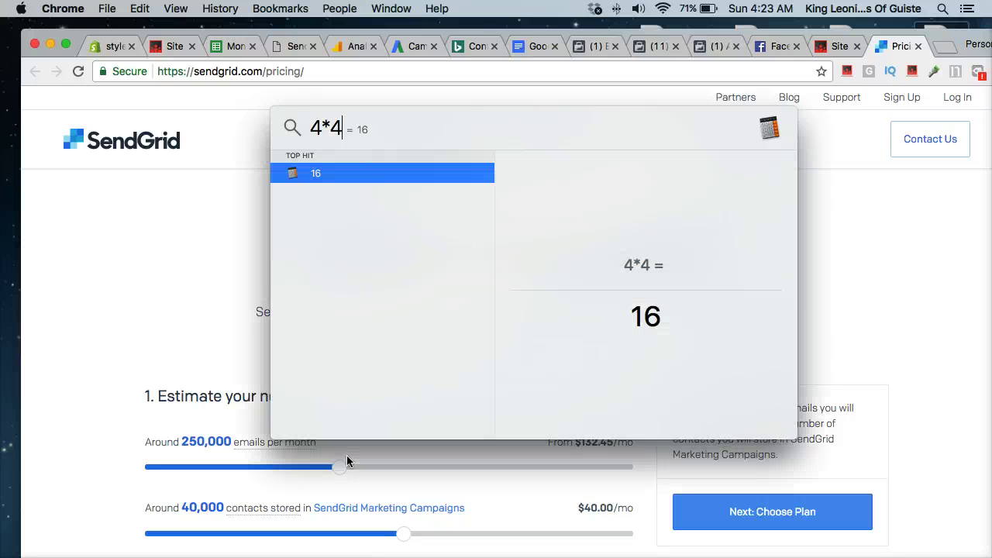
click(844, 419)
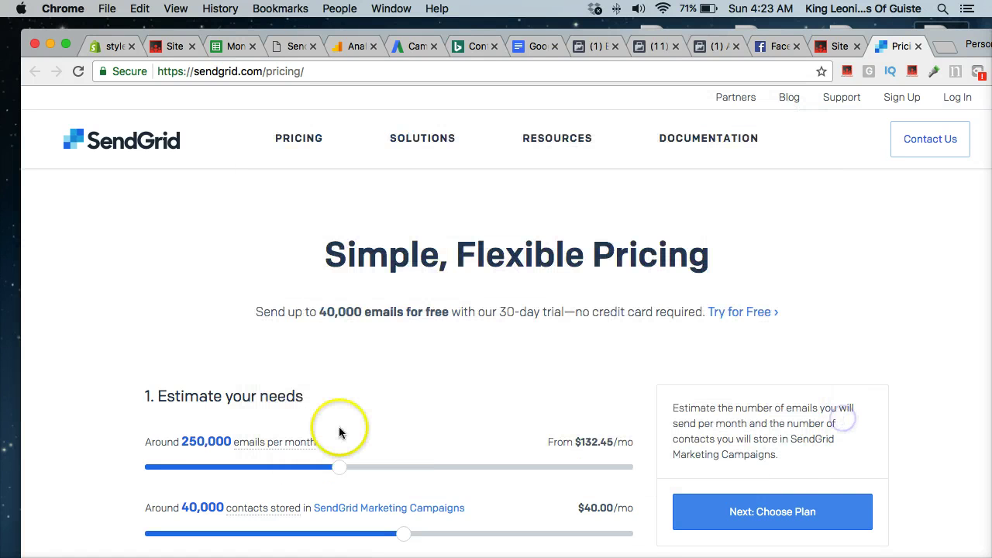
- Lower the SendGrid emails-per-month estimate to 150,000
drag(333, 472, 307, 469)
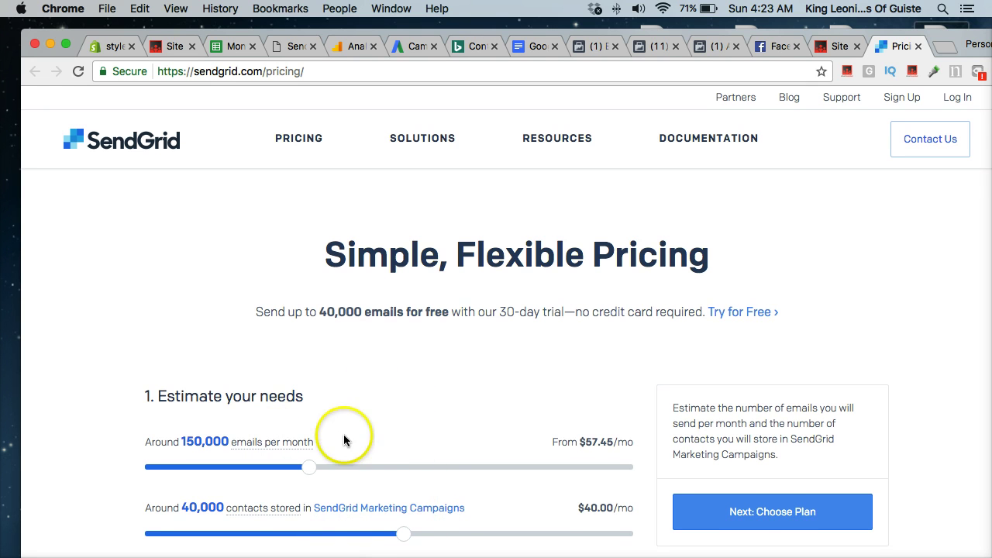
scroll(356, 435, down, 1)
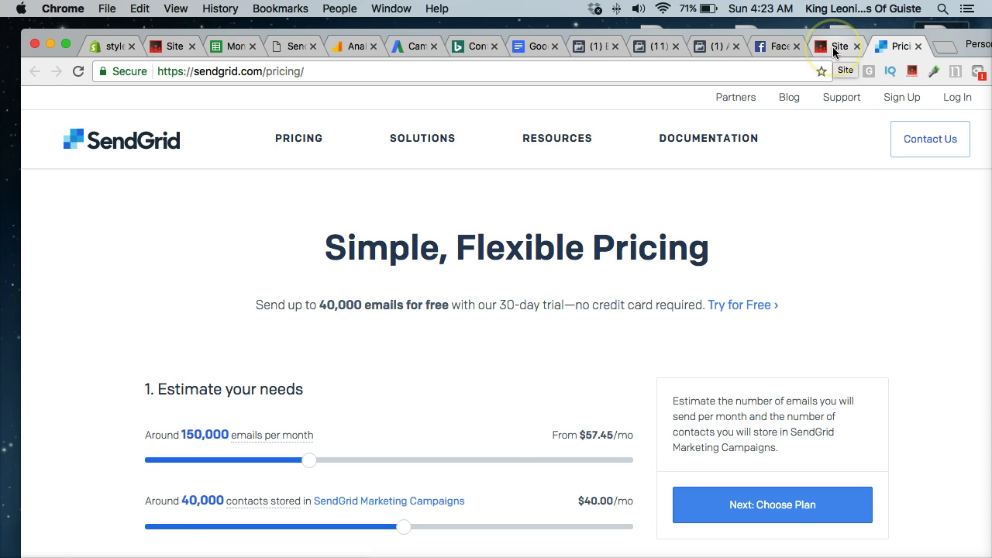
- Replace the Sendgrid username, enter the password, and save the integration settings
click(835, 48)
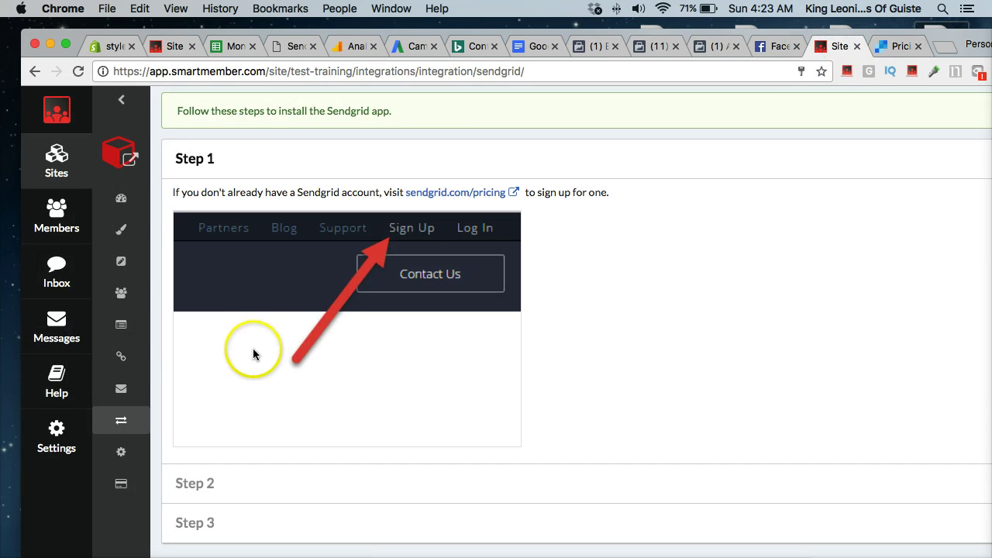
scroll(256, 350, down, 5)
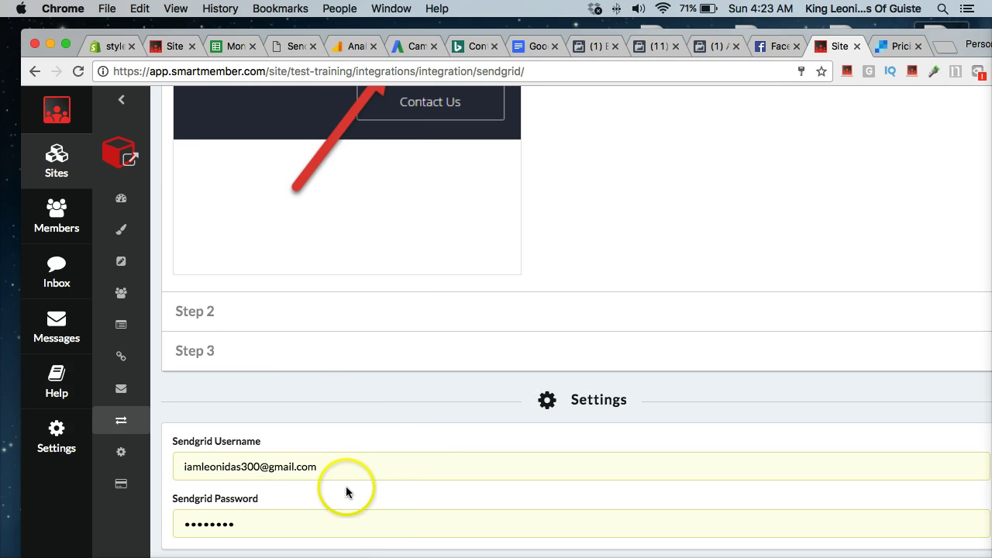
triple_click(344, 466)
text(nfnetwork)
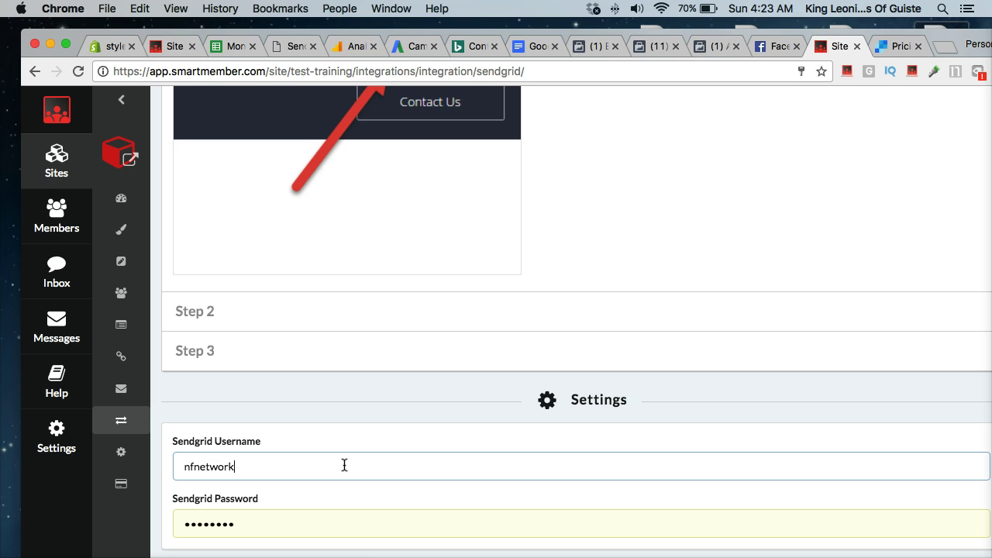
key(Tab)
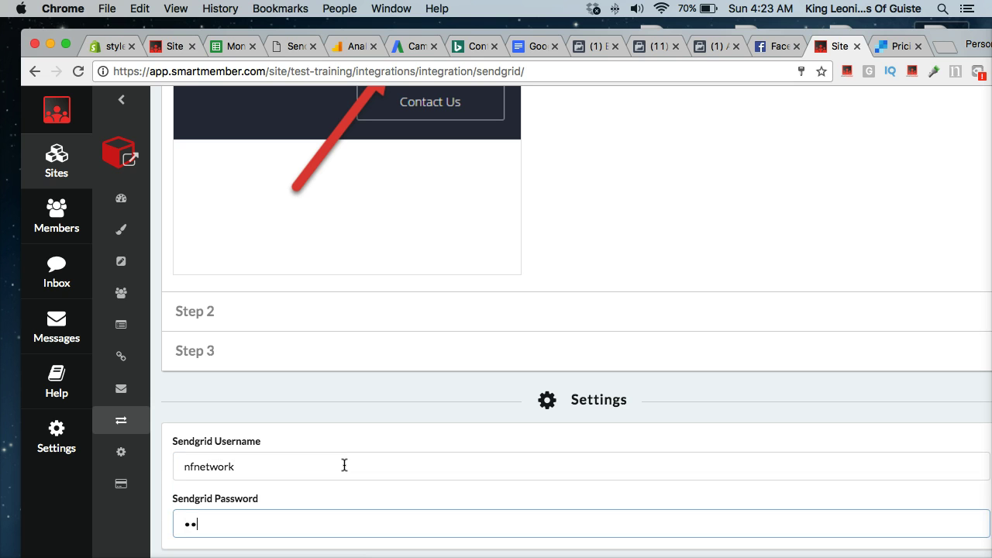
scroll(310, 473, down, 1)
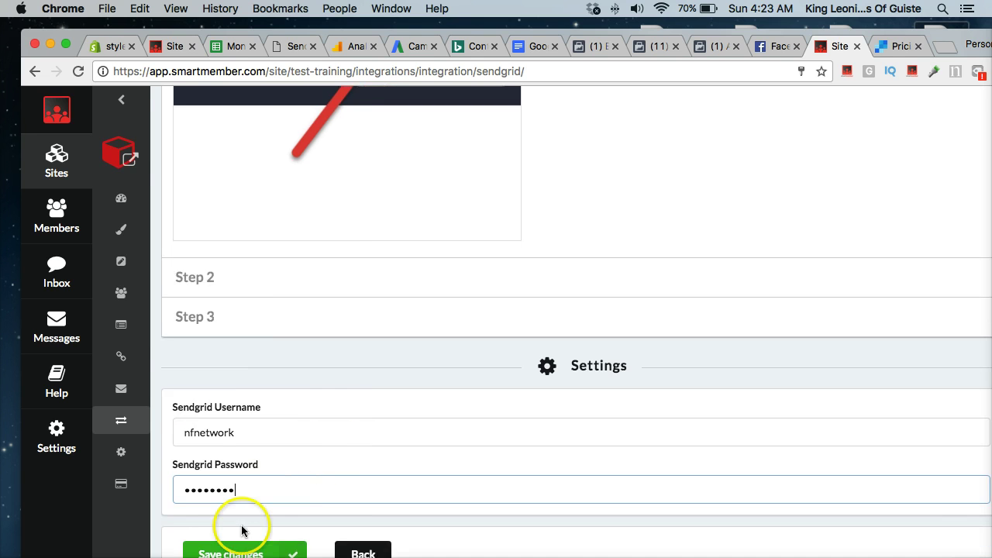
click(237, 541)
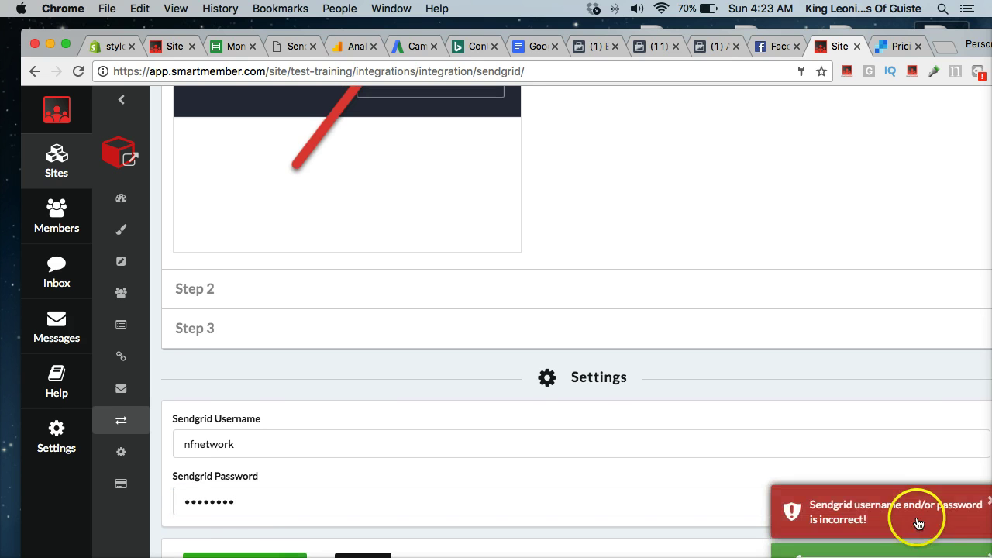
- Retype the rejected Sendgrid password and resave until the credentials are accepted
double_click(241, 500)
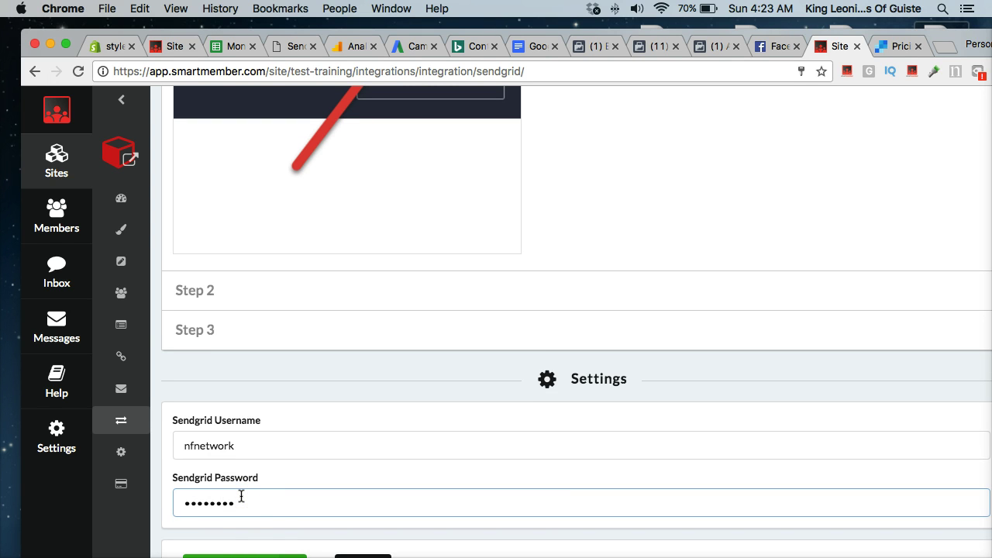
scroll(243, 521, down, 1)
click(243, 549)
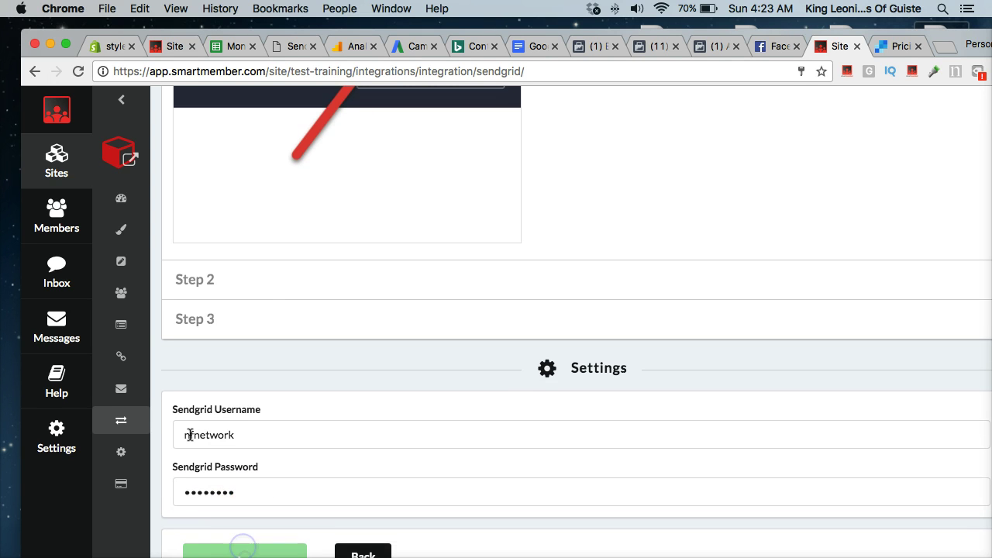
double_click(249, 500)
text(••)
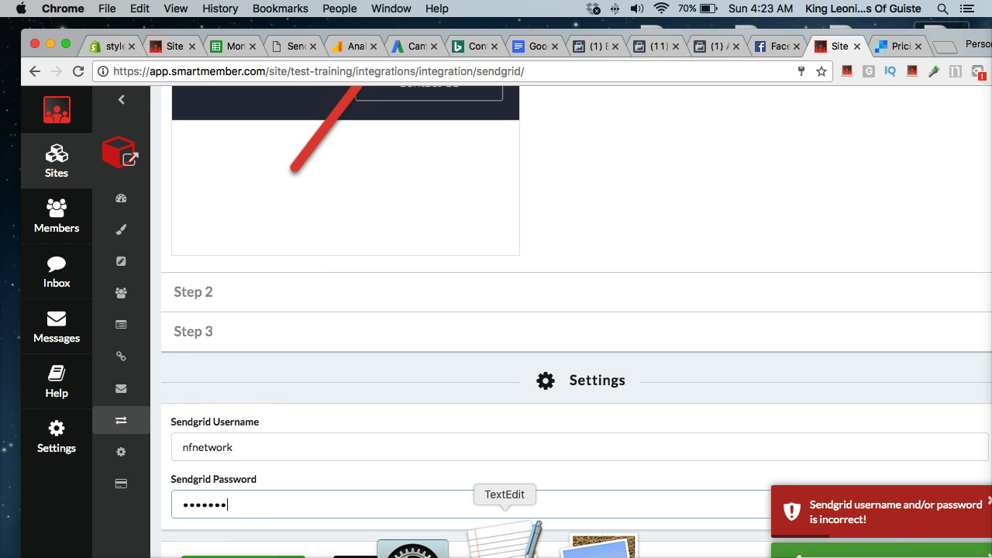
scroll(232, 465, down, 1)
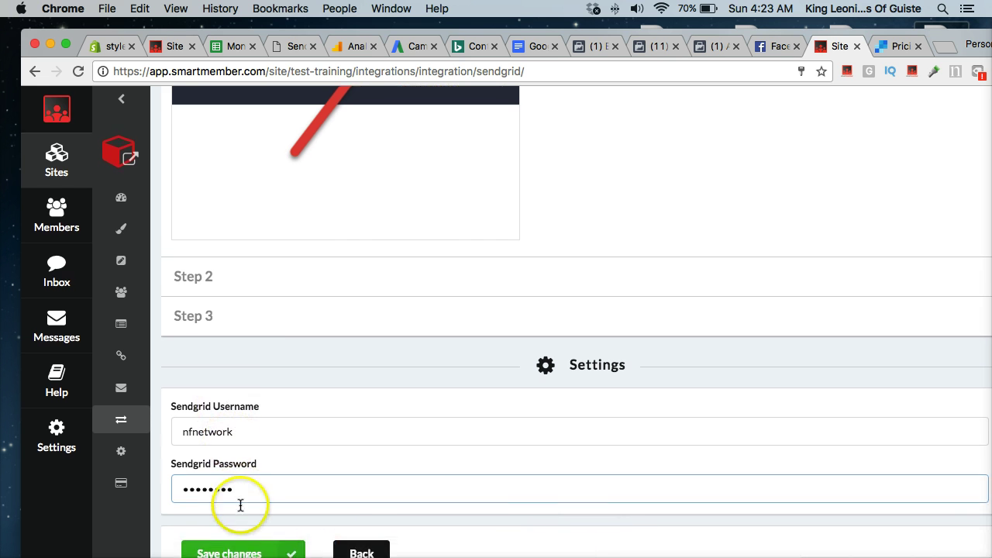
click(239, 554)
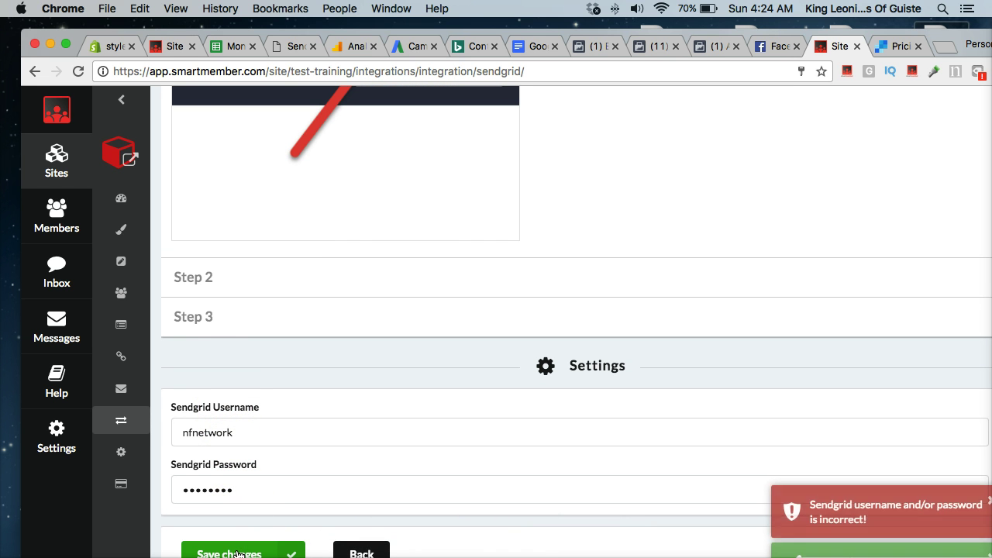
click(198, 436)
click(232, 552)
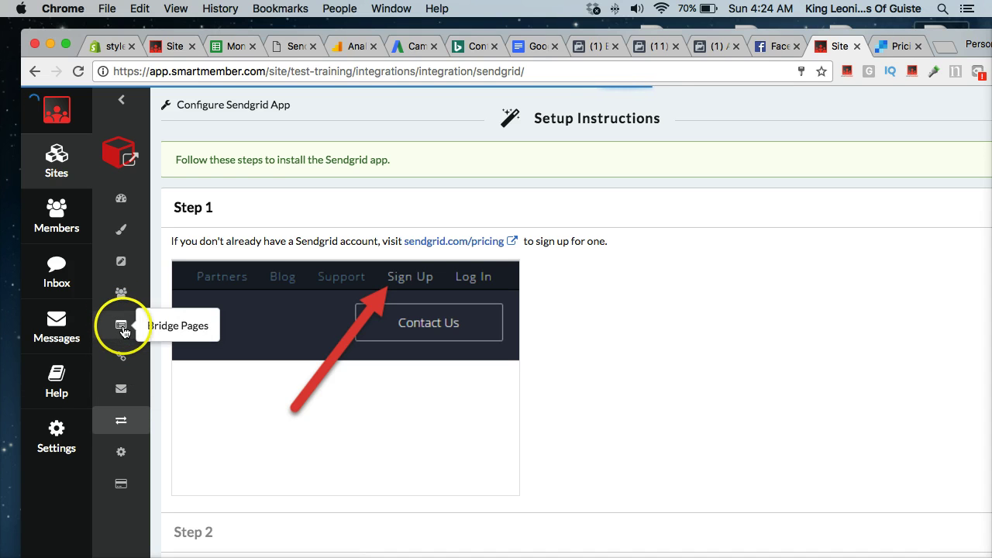
- Decline Chrome's password prompt and add an email list named 'test training' under Lists
click(124, 399)
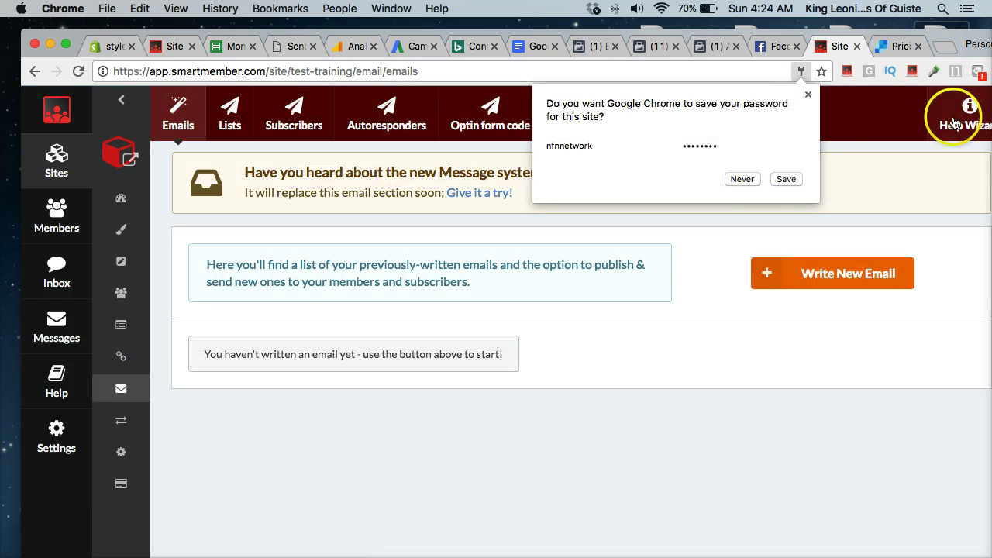
click(742, 179)
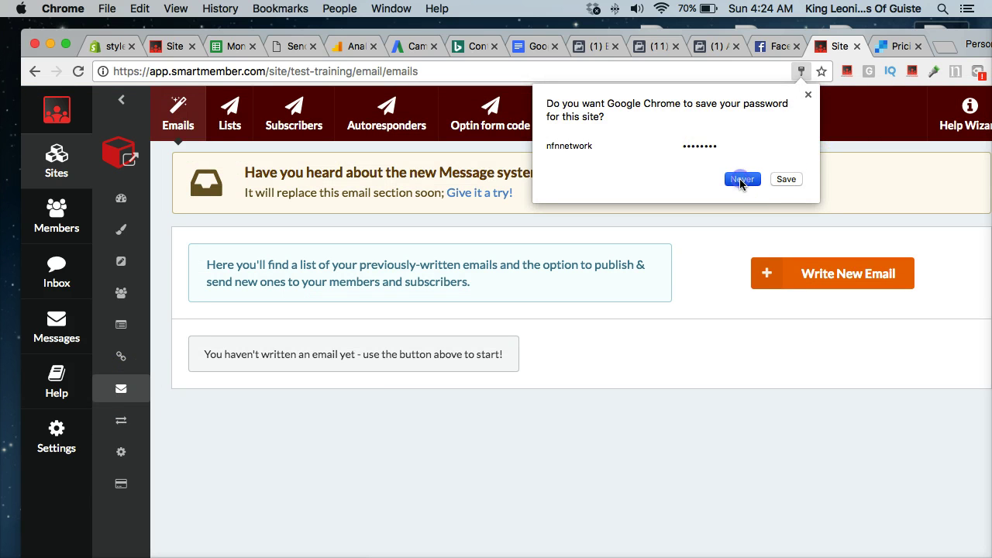
click(228, 113)
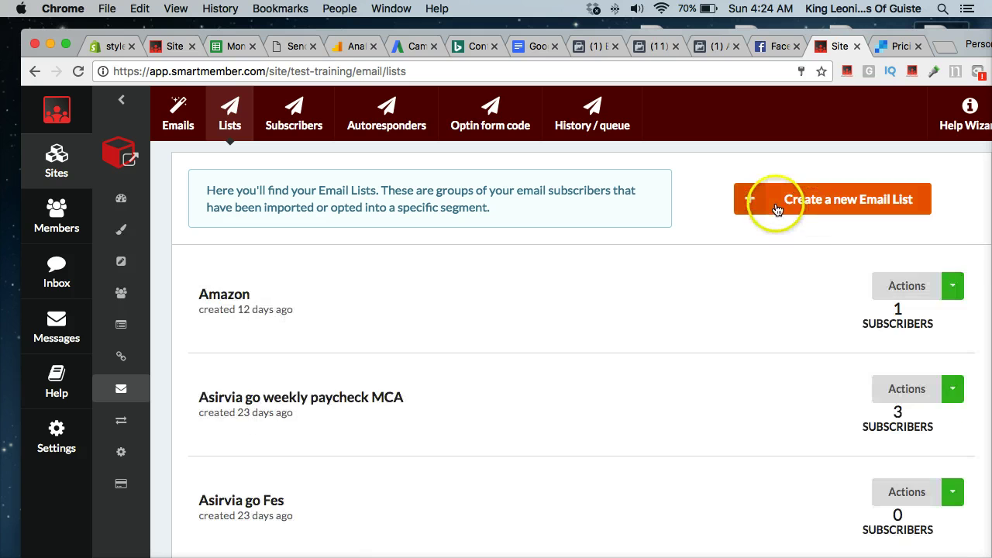
click(776, 207)
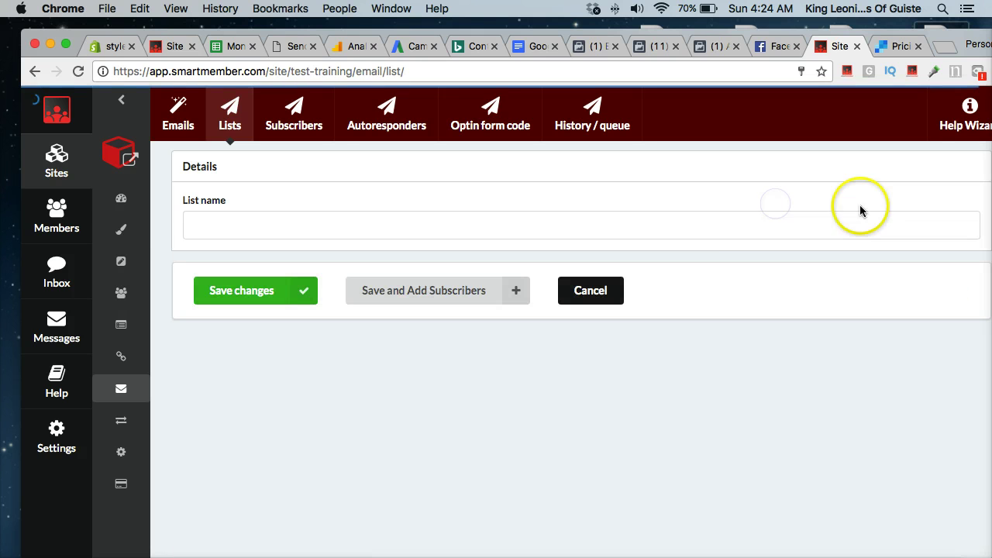
click(293, 234)
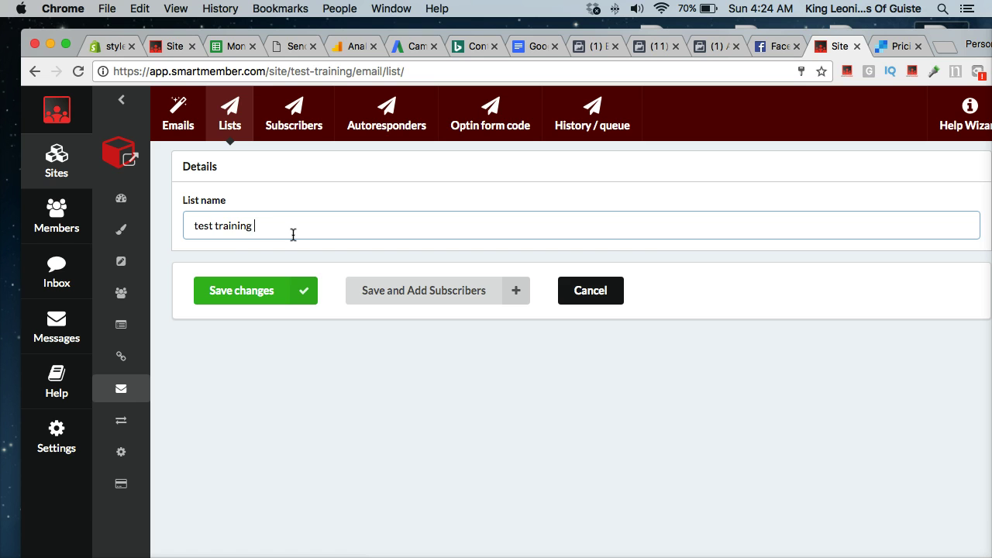
click(232, 290)
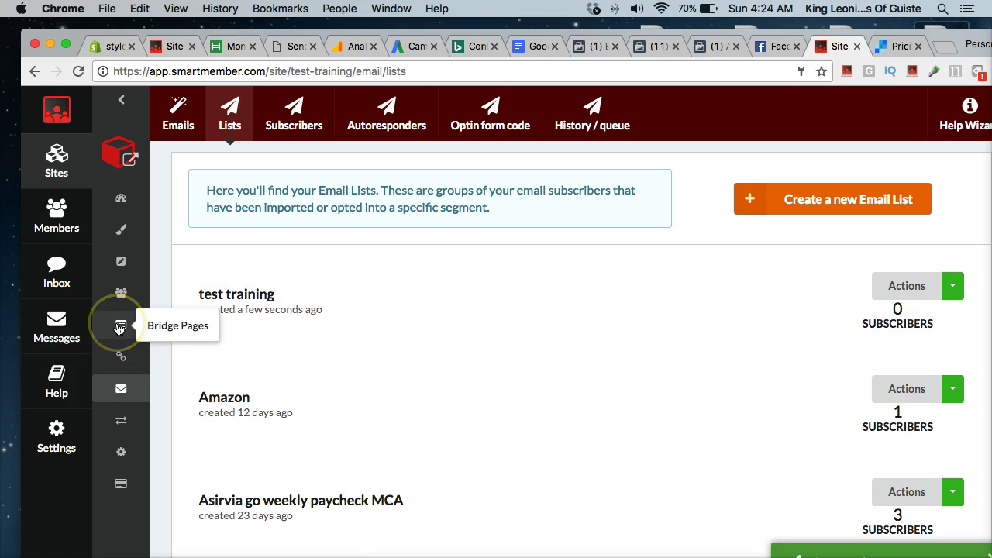
- Open the test training site's Bridge Pages from the sidebar
click(120, 327)
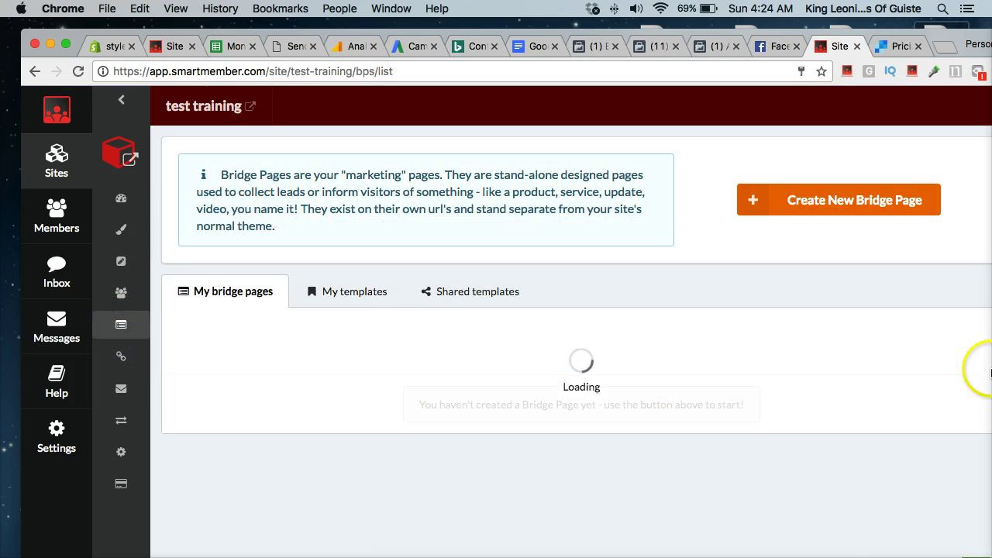